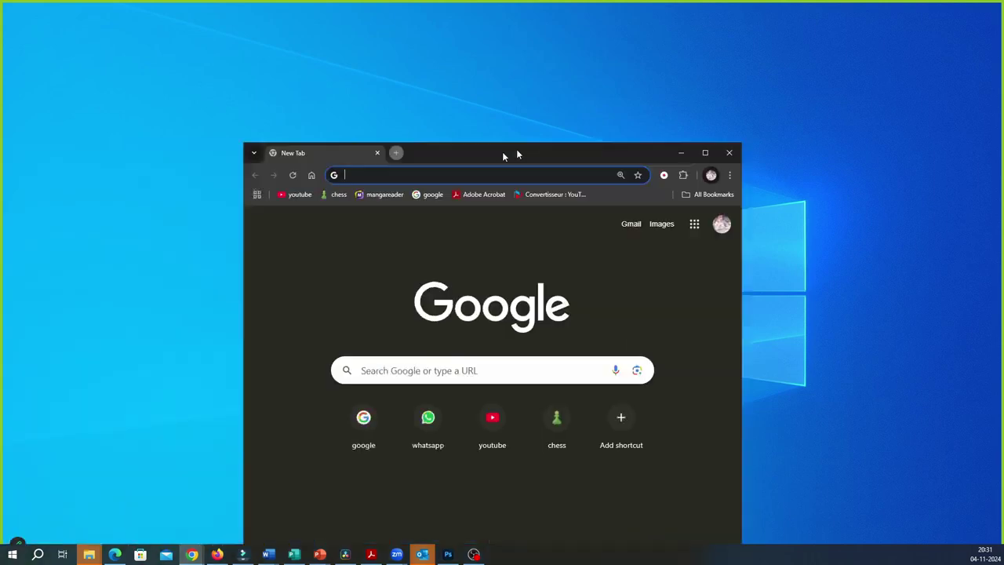
# Maximize the browser window and open google.co.in.
pyautogui.moveTo(502, 152); pyautogui.dragTo(537, 148)
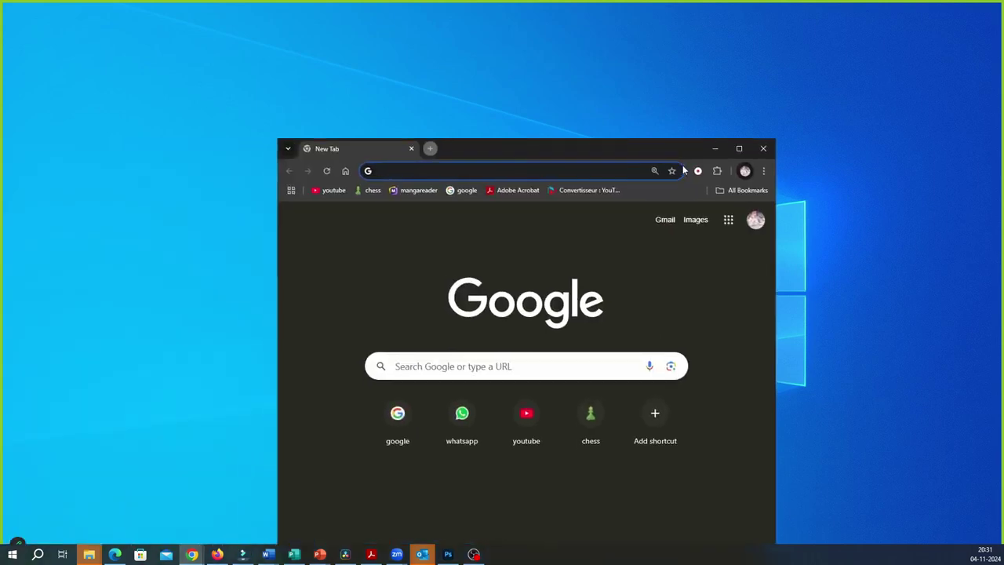
pyautogui.click(747, 151)
pyautogui.write('google.co.in')
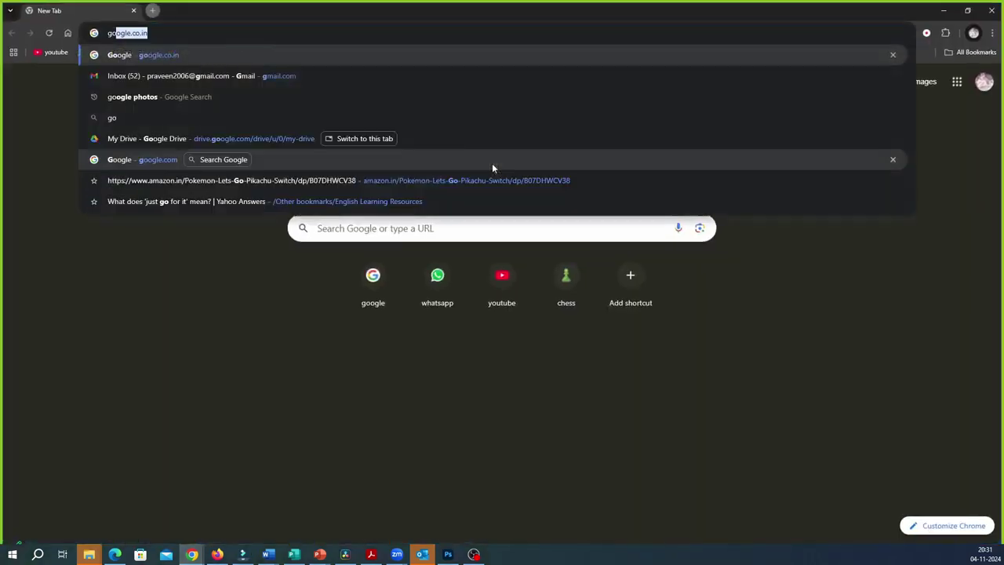
pyautogui.press('Return')
# Search Google for "davinci resolve".
pyautogui.write('davinc')
pyautogui.press('Down')
pyautogui.press('Return')
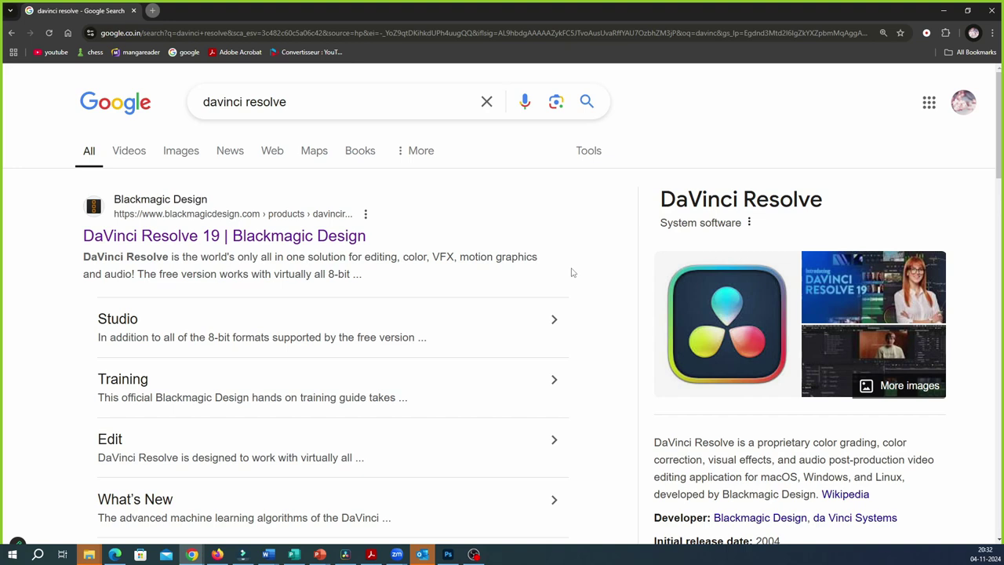
# Open the Blackmagic Design result for DaVinci Resolve 19 in a new tab and switch to it.
pyautogui.rightClick(174, 240)
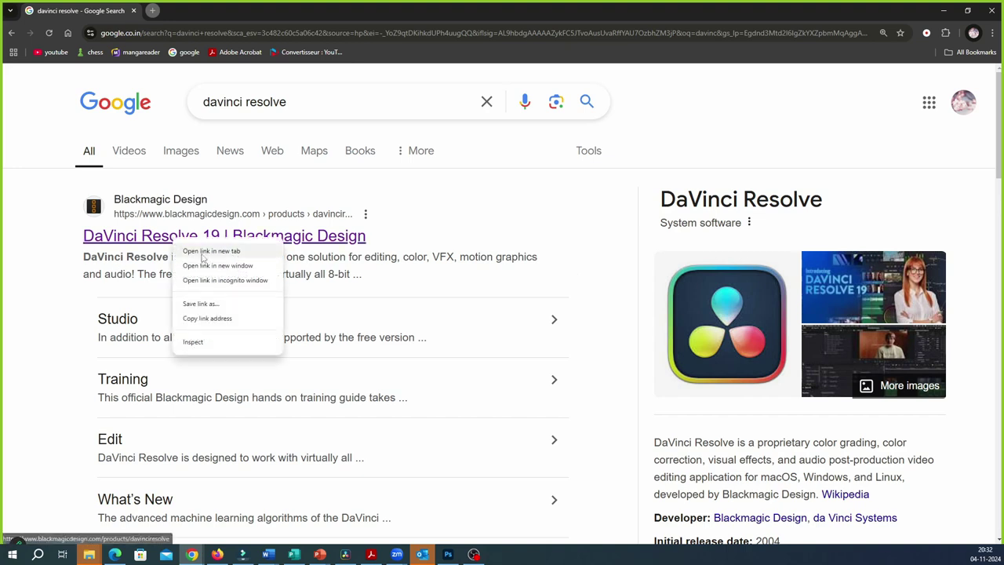
pyautogui.click(205, 258)
pyautogui.click(187, 10)
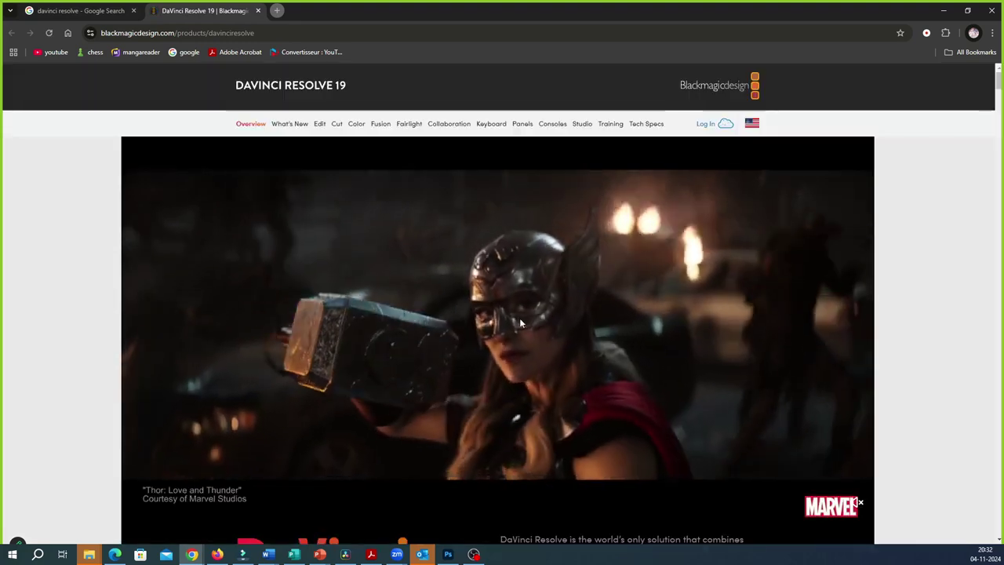
# Open the free download options for DaVinci Resolve and highlight the DaVinci Resolve 19 heading.
pyautogui.scroll(-3, 519, 321)
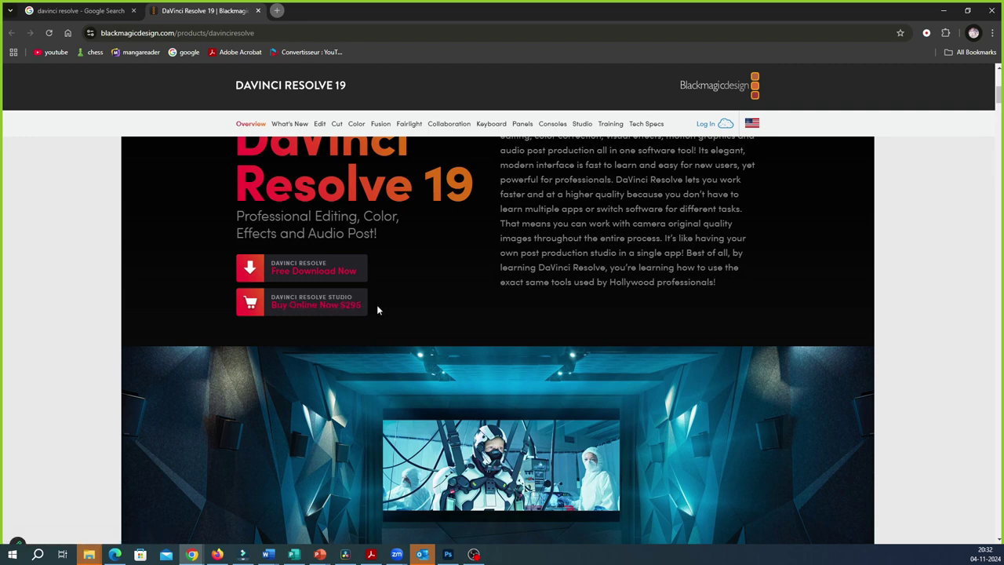
pyautogui.hotkey('ctrl', '+')
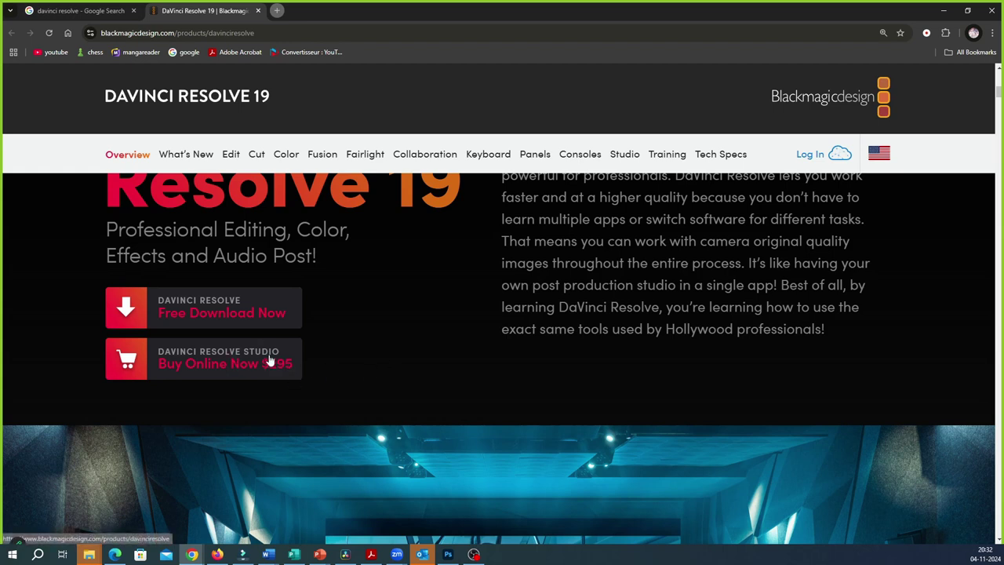
pyautogui.scroll(1, 339, 364)
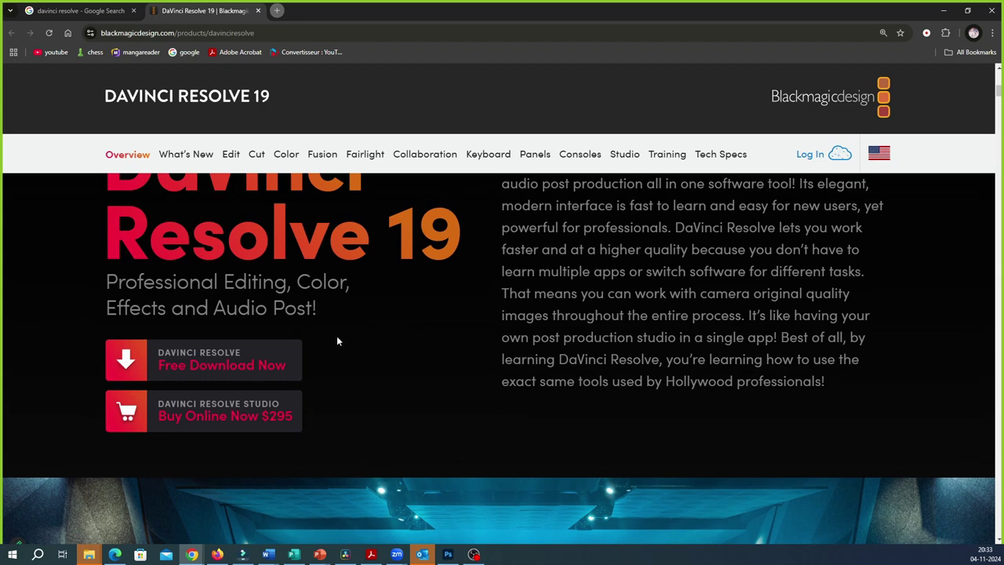
pyautogui.scroll(-1, 337, 341)
pyautogui.scroll(1, 333, 341)
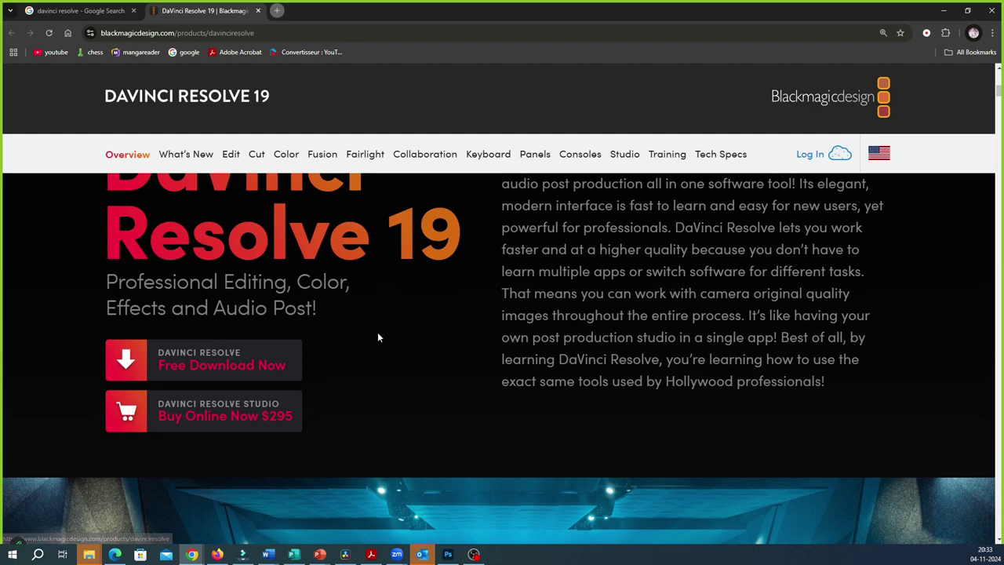
pyautogui.click(226, 366)
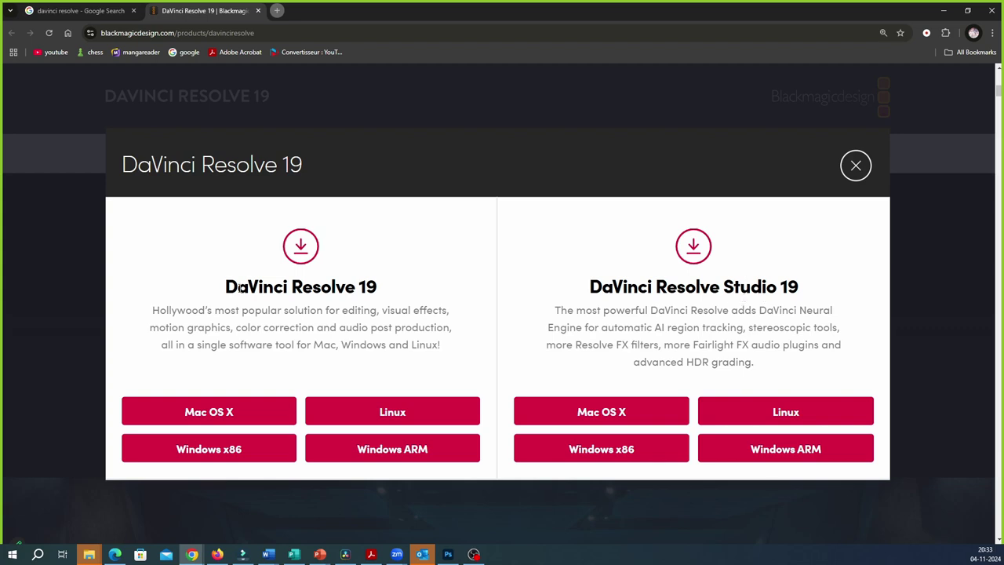
pyautogui.moveTo(234, 287); pyautogui.dragTo(376, 287)
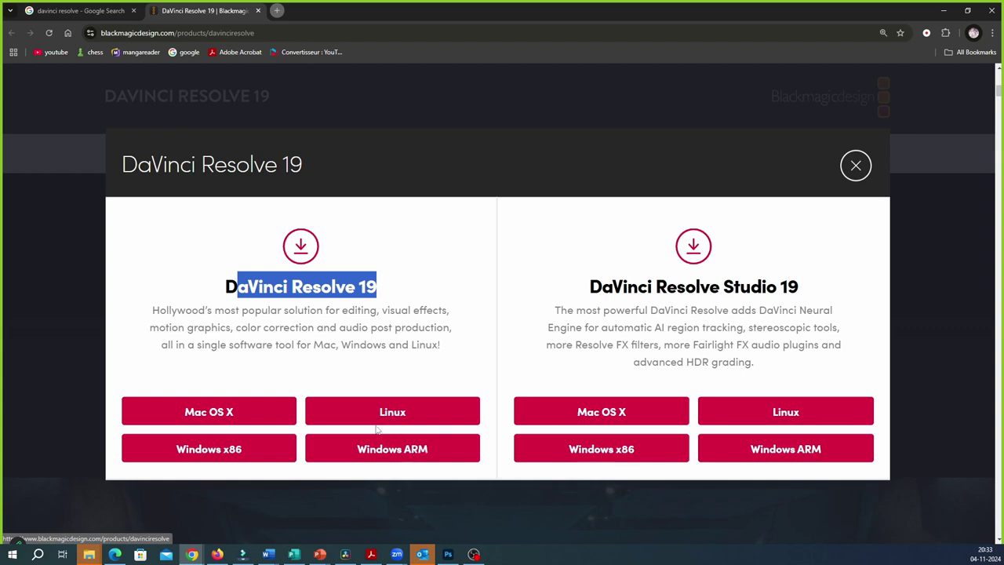
# Open the properties of This PC from File Explorer and check the system type under Device specifications.
pyautogui.click(91, 555)
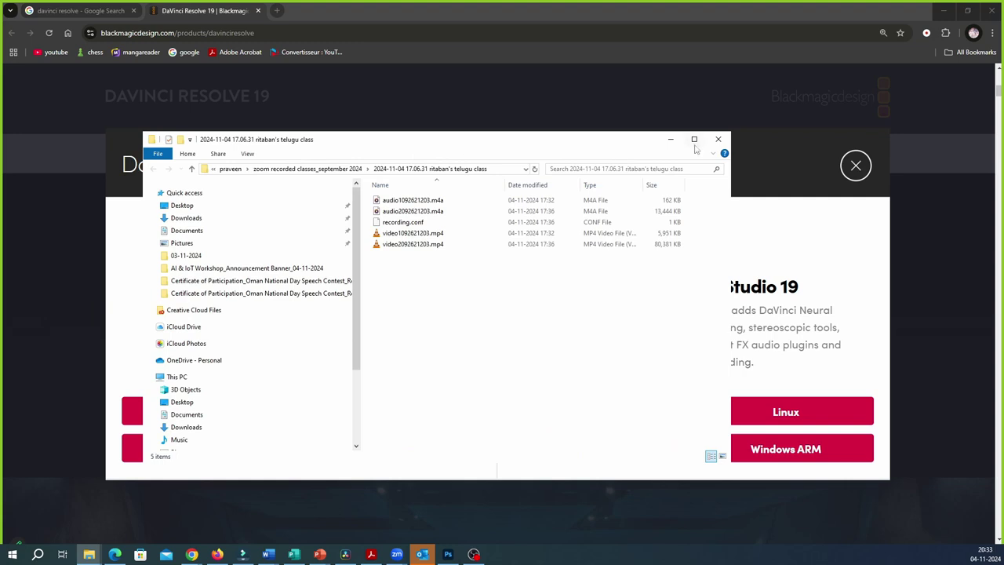
pyautogui.click(698, 140)
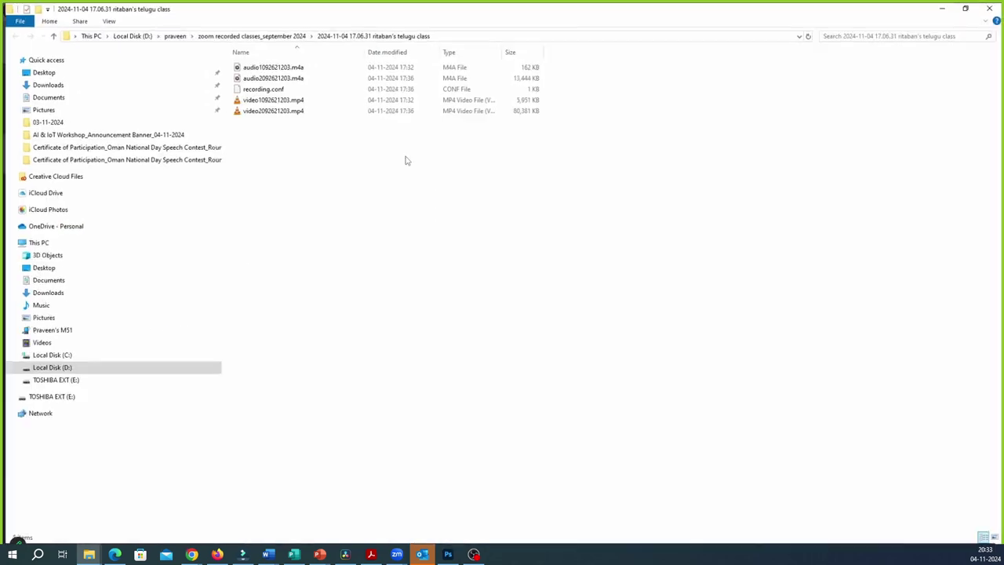
pyautogui.rightClick(39, 246)
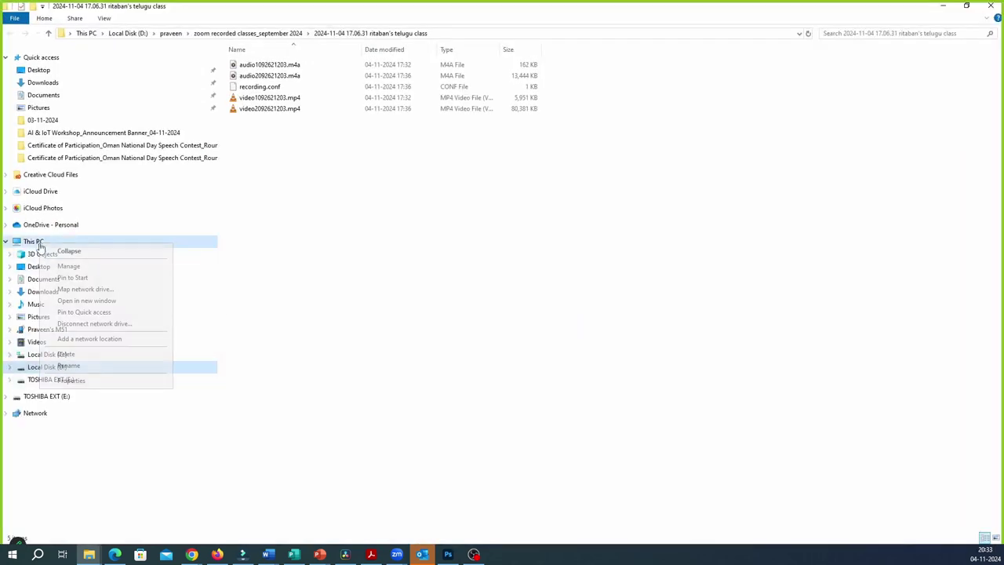
pyautogui.click(87, 382)
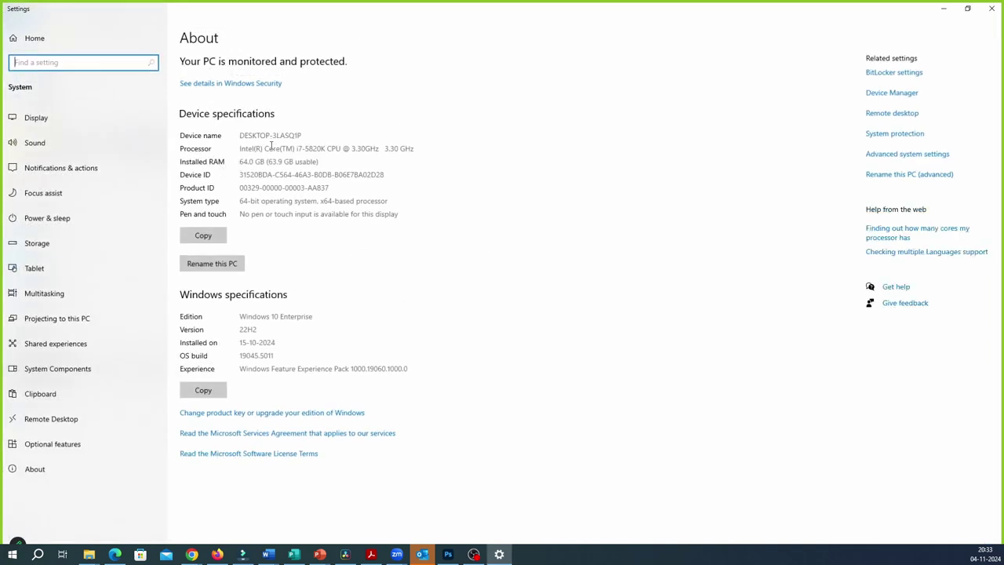
pyautogui.moveTo(241, 200); pyautogui.dragTo(275, 201)
pyautogui.click(267, 201)
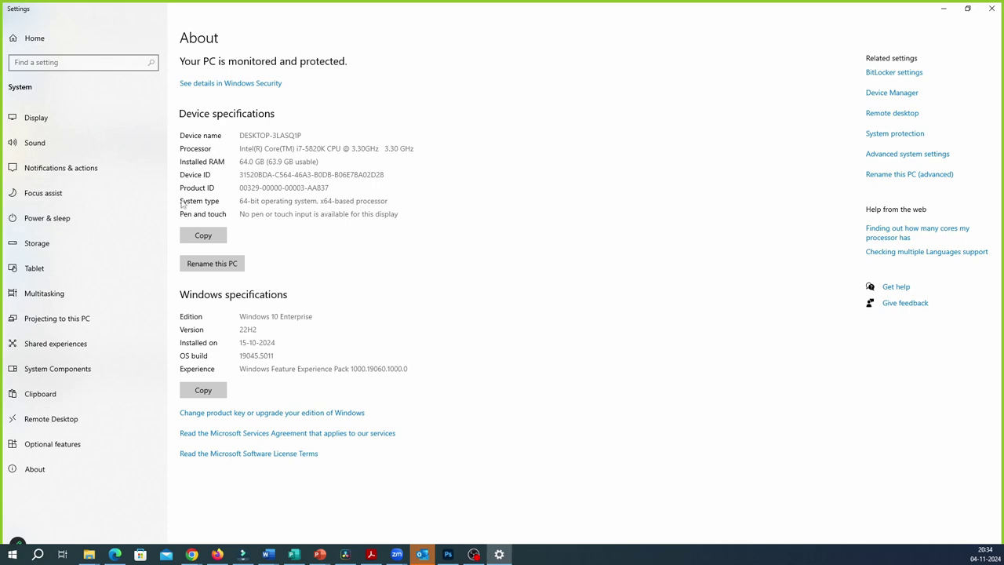
pyautogui.moveTo(242, 200); pyautogui.dragTo(267, 201)
# Return to Chrome and choose the Windows x86 download of the free DaVinci Resolve 19, adjusting the page zoom to 125%.
pyautogui.click(88, 554)
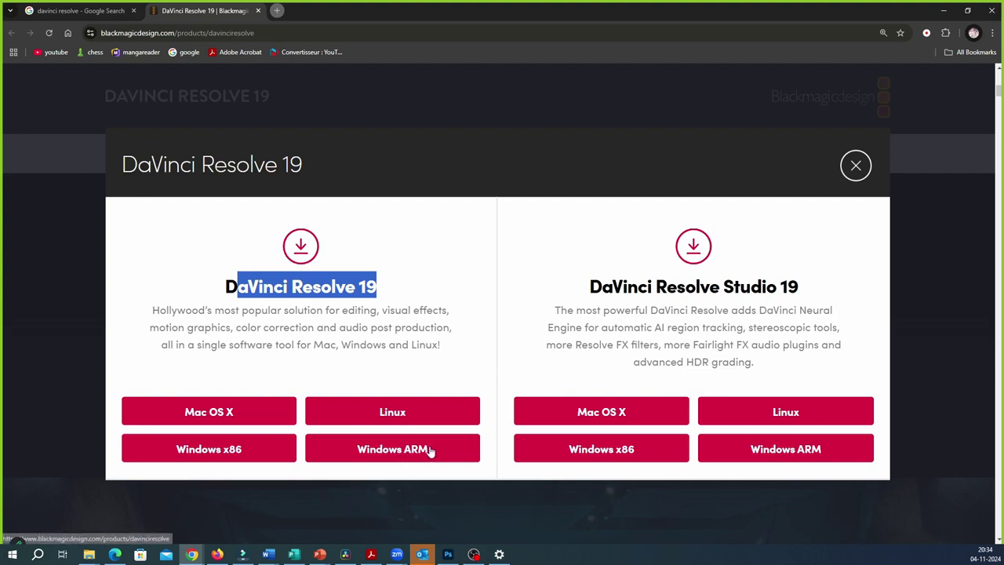
pyautogui.click(210, 448)
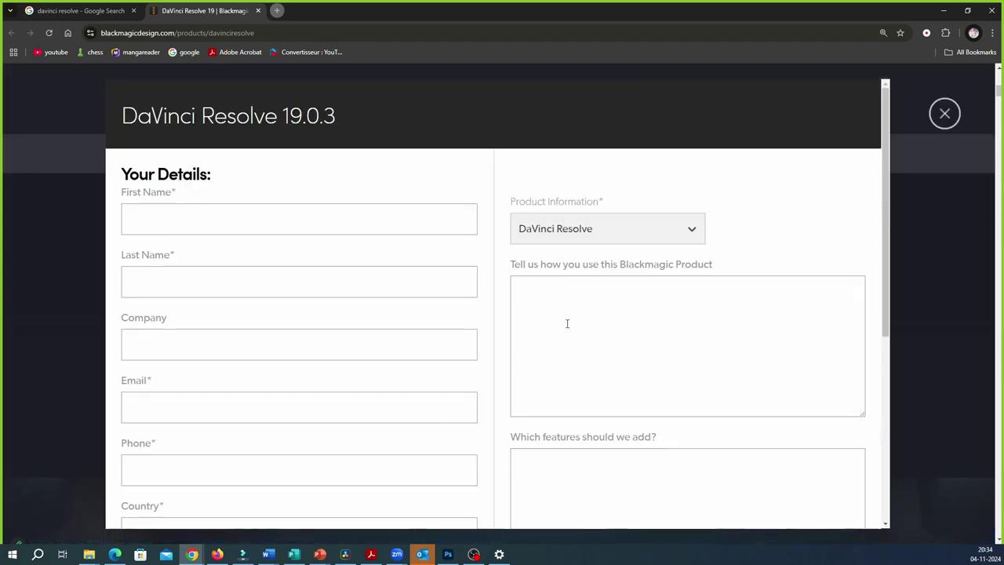
pyautogui.hotkey('ctrl', '+')
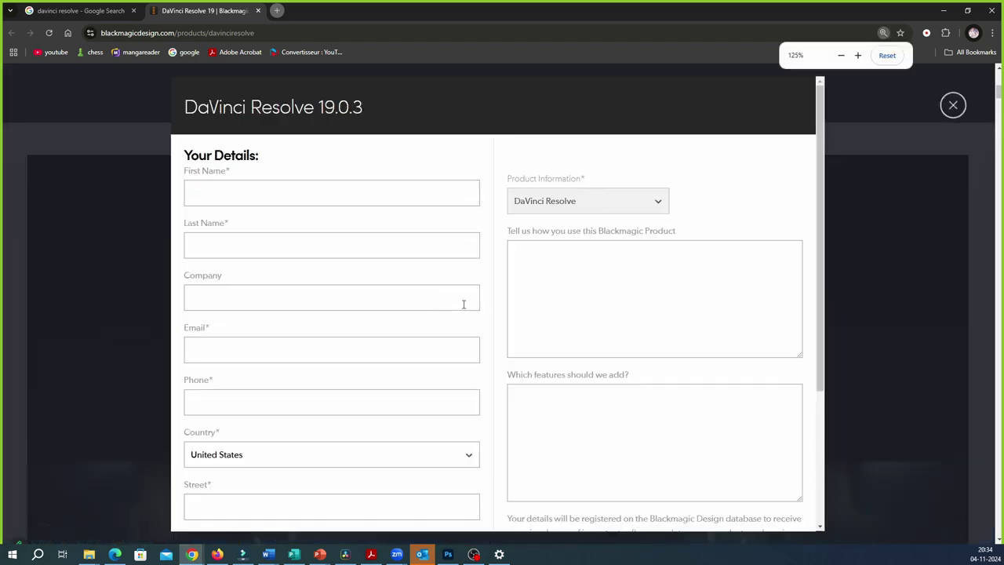
# Leave the registration form and reopen it through the free DaVinci Resolve 19 download for Windows x86.
pyautogui.click(271, 196)
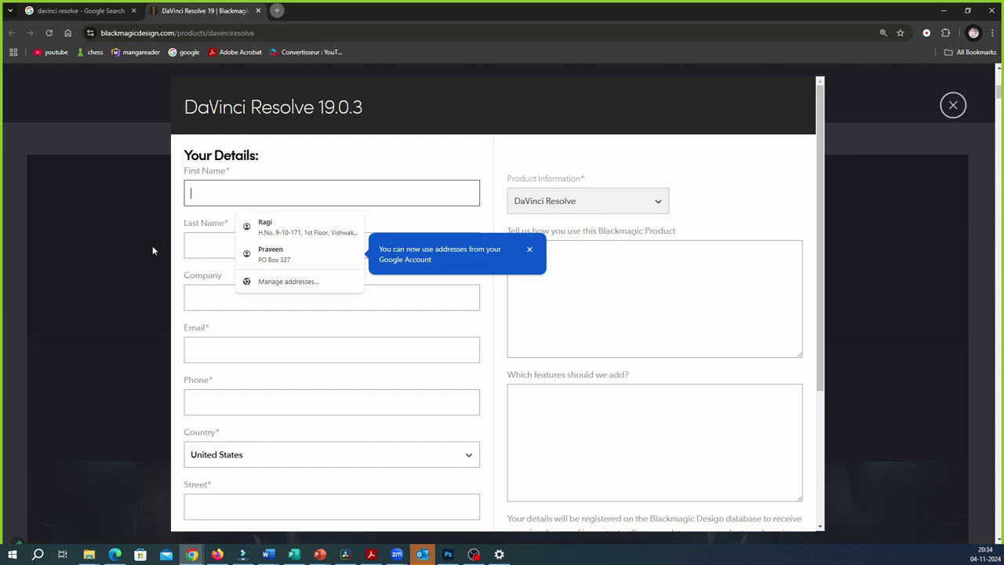
pyautogui.click(153, 250)
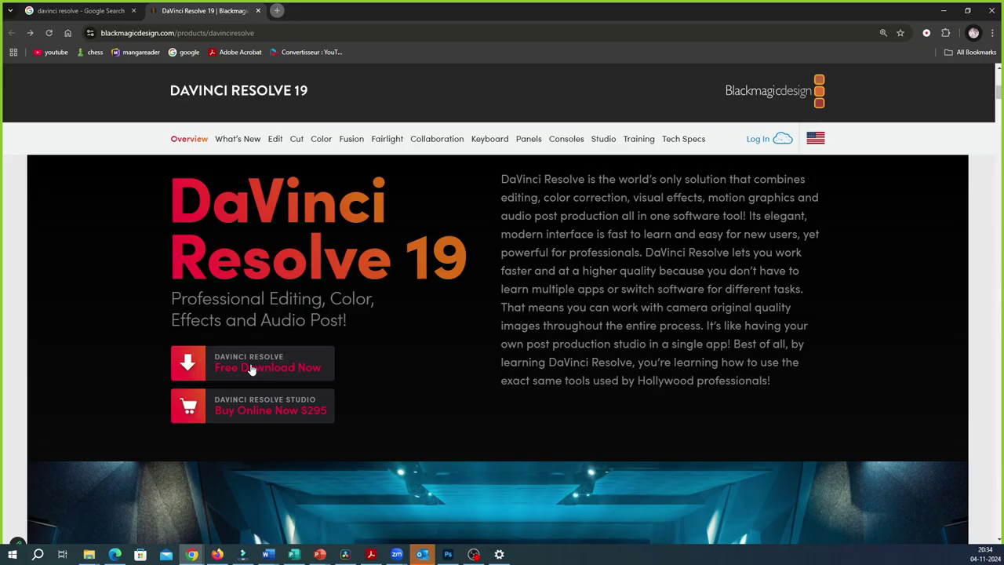
pyautogui.click(271, 366)
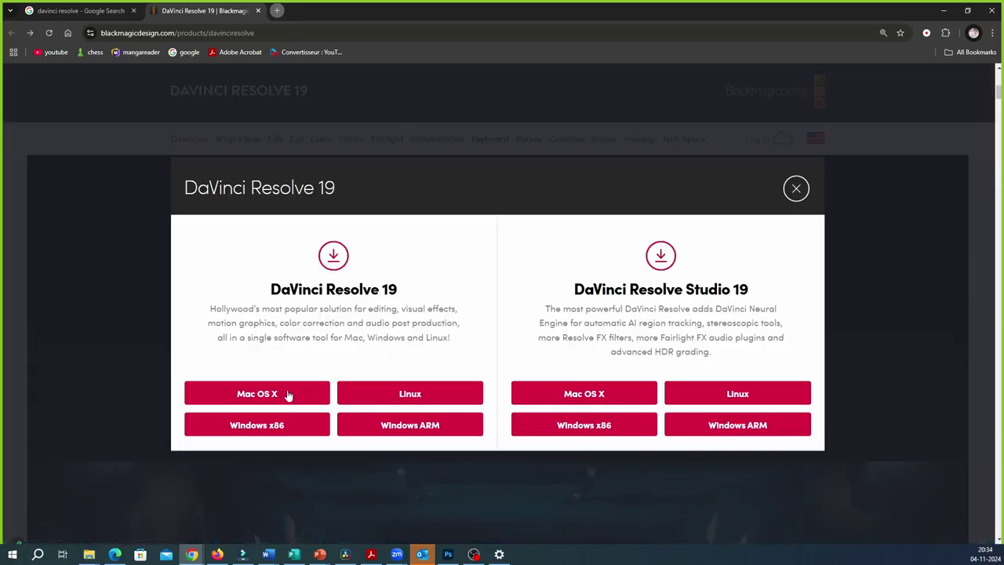
pyautogui.click(271, 426)
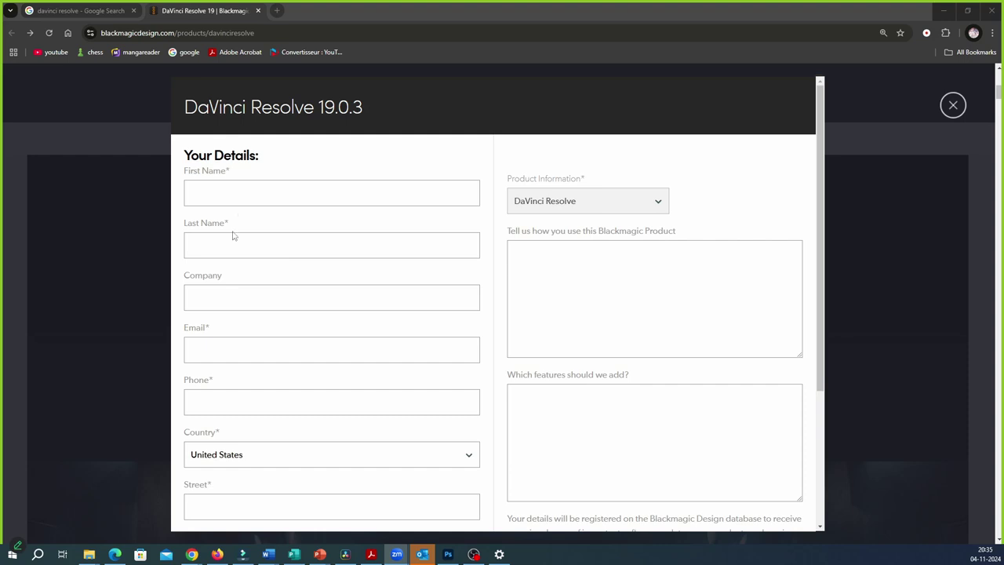
# Review the registration form's personal detail fields, product usage questions and the Register & Download option.
pyautogui.click(186, 300)
pyautogui.scroll(-1, 274, 309)
pyautogui.click(224, 290)
pyautogui.click(589, 295)
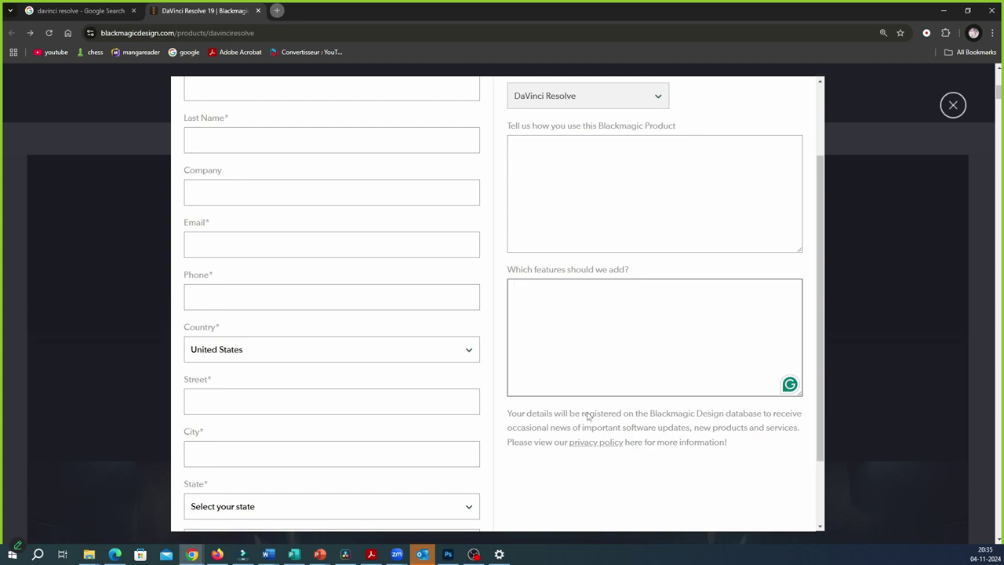
pyautogui.scroll(-2, 587, 414)
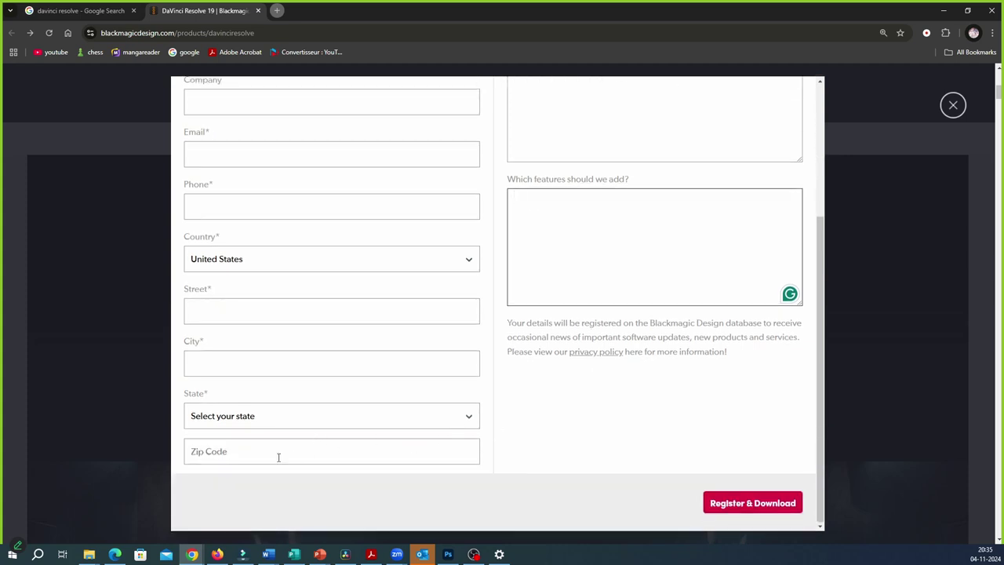
pyautogui.scroll(5, 608, 458)
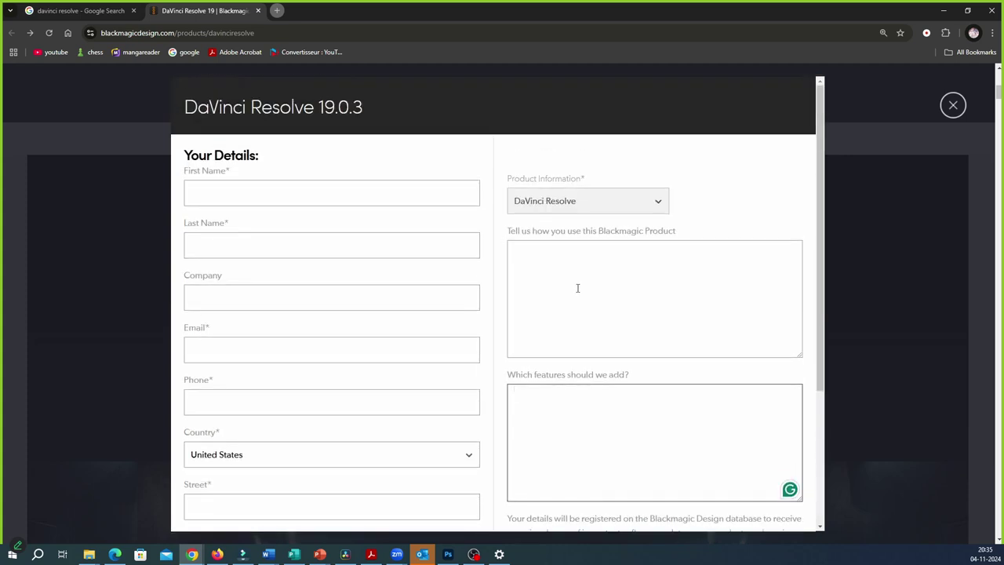
pyautogui.click(572, 280)
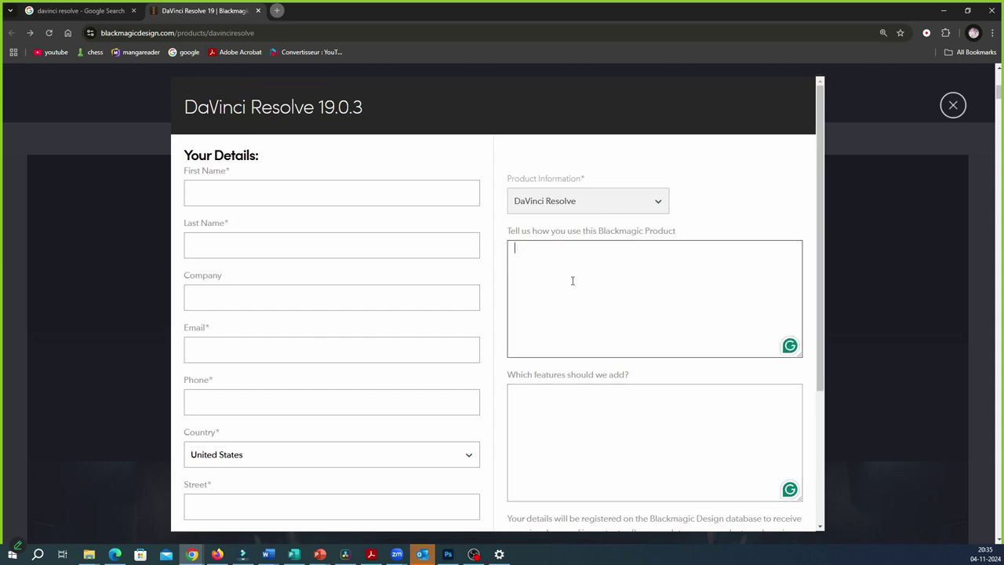
pyautogui.scroll(-3, 572, 280)
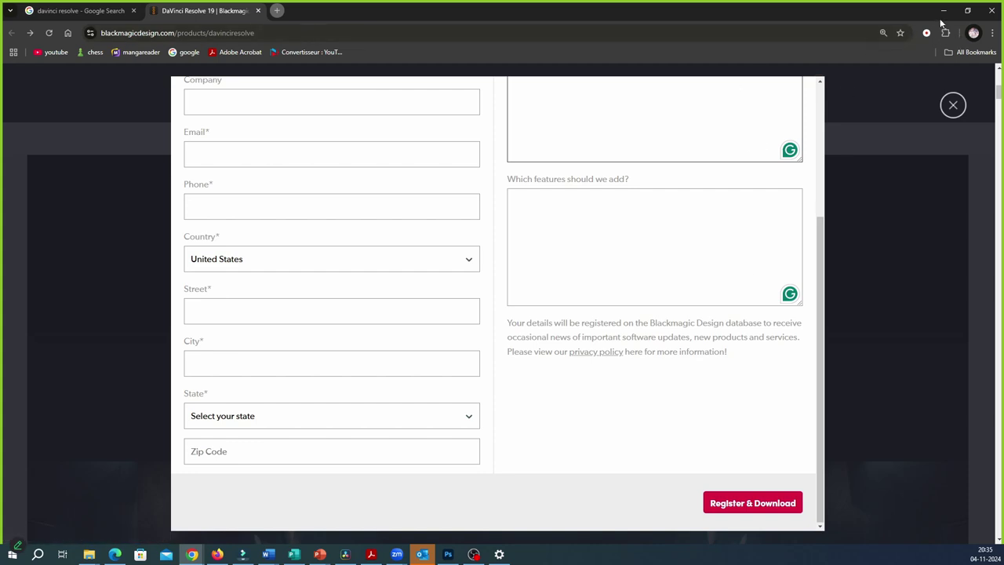
# Minimize the browser and open the DaVinci_Resolve_19.0.3_Windows folder inside the Software folder on the TOSHIBA EXT (E:) drive.
pyautogui.click(944, 14)
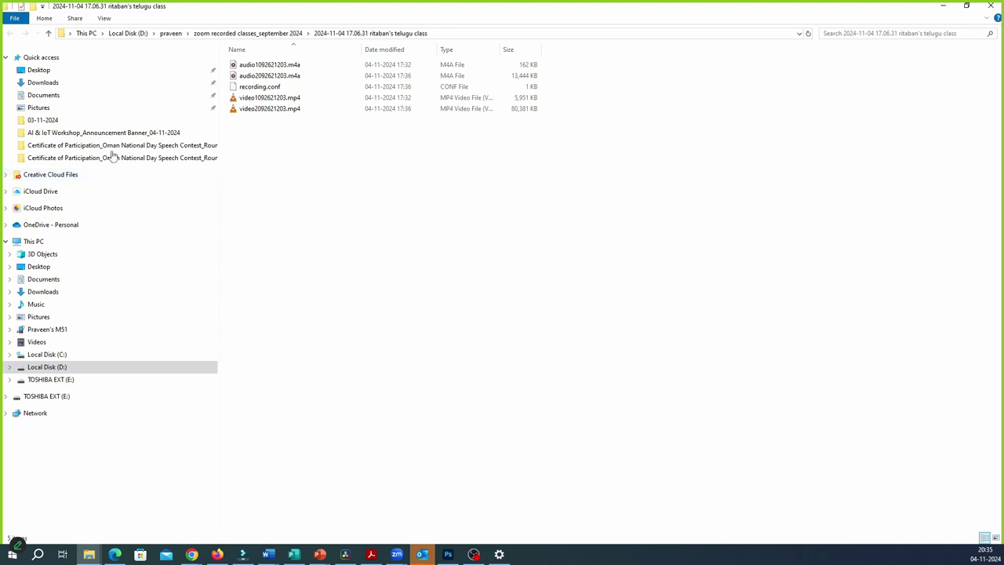
pyautogui.click(42, 84)
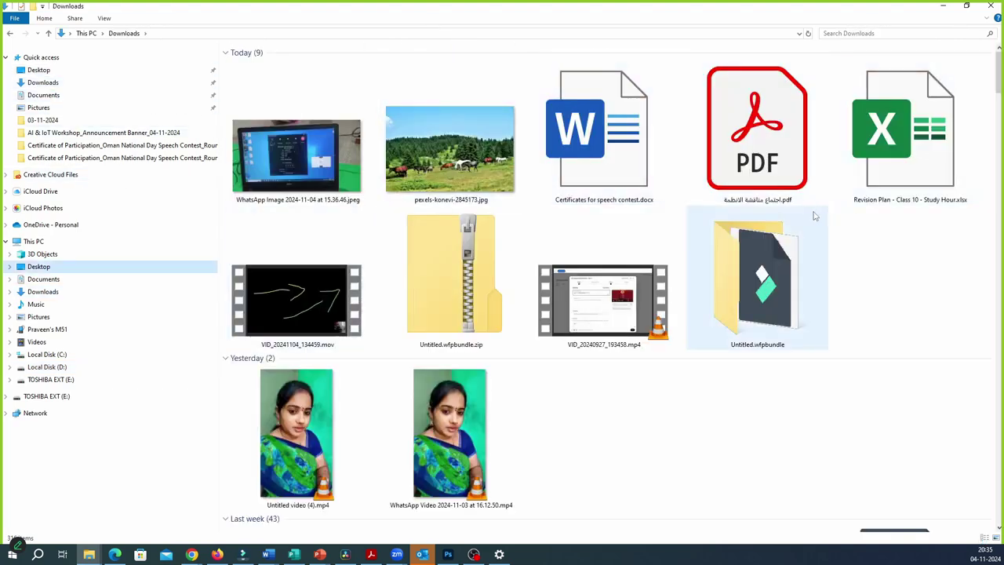
pyautogui.click(50, 382)
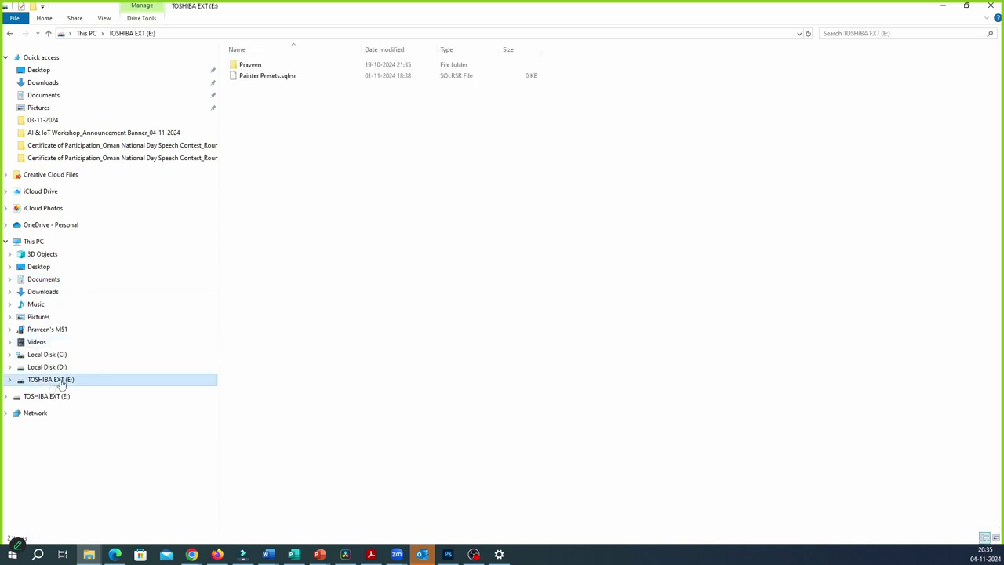
pyautogui.doubleClick(253, 68)
pyautogui.doubleClick(252, 131)
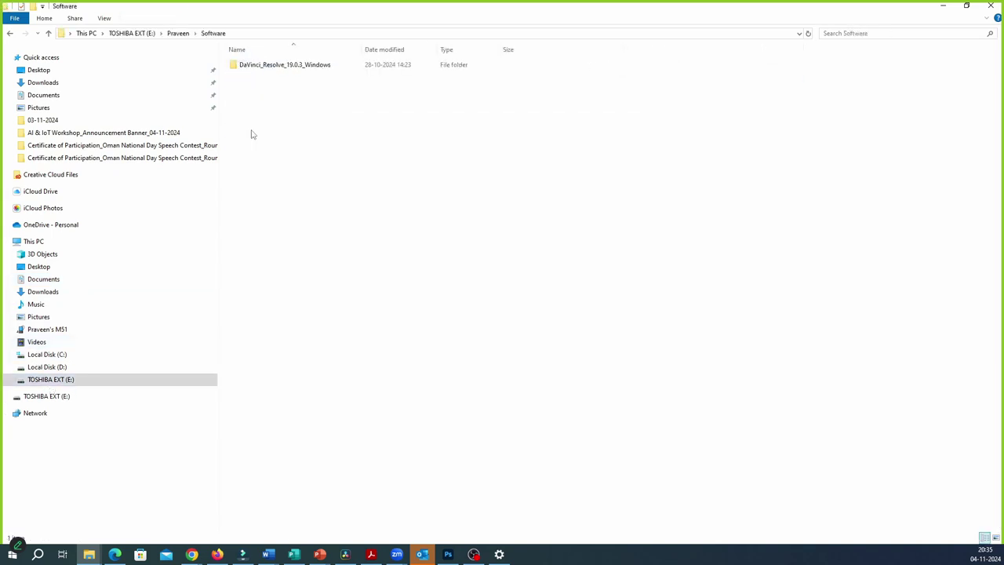
pyautogui.doubleClick(277, 69)
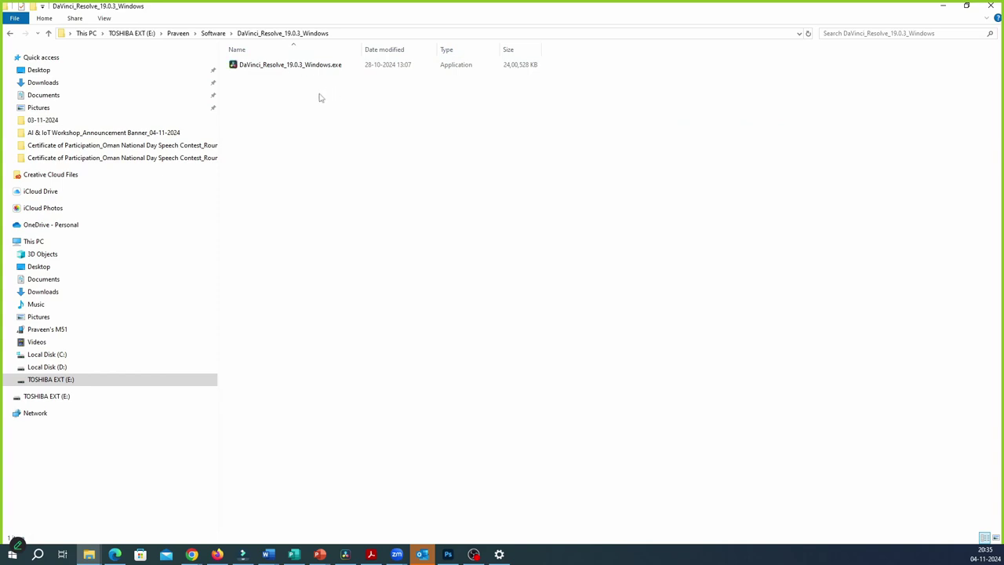
# Go to the Downloads folder and select the Untitled.wfpbundle.zip archive.
pyautogui.click(43, 292)
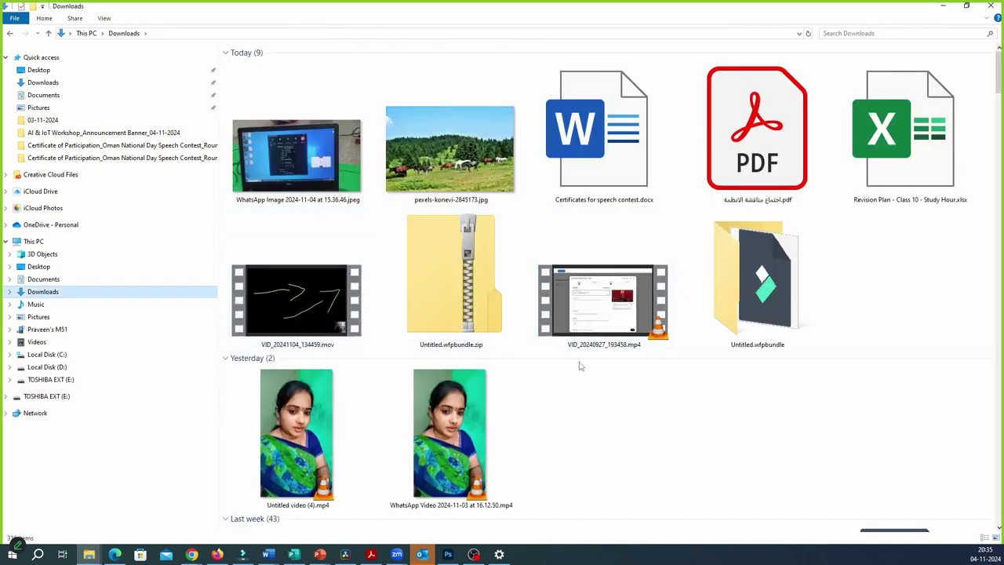
pyautogui.click(461, 297)
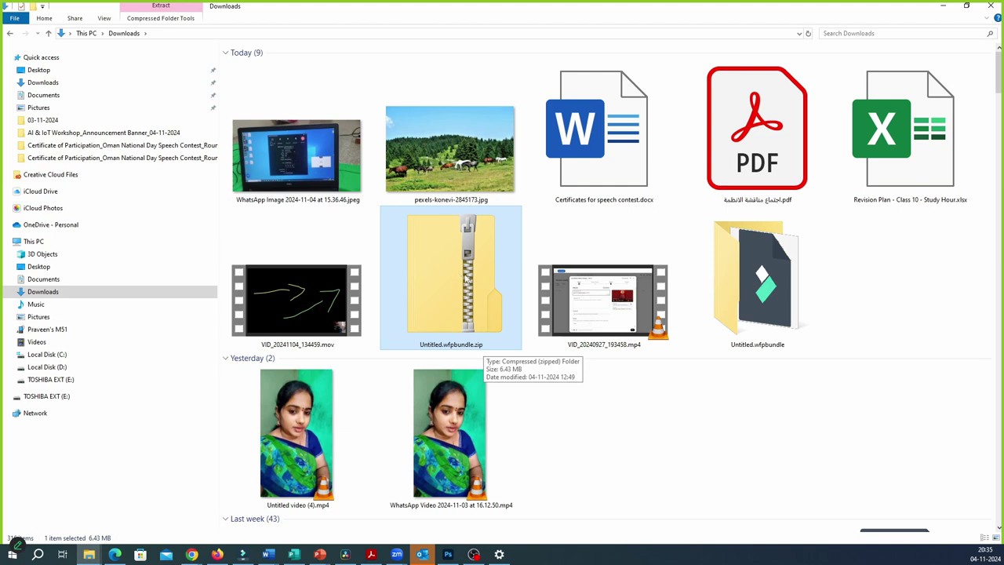
# Extract Untitled.wfpbundle.zip into the Untitled.wfpbundle folder in Downloads, check the extracted folder's contents and return to Downloads.
pyautogui.rightClick(448, 259)
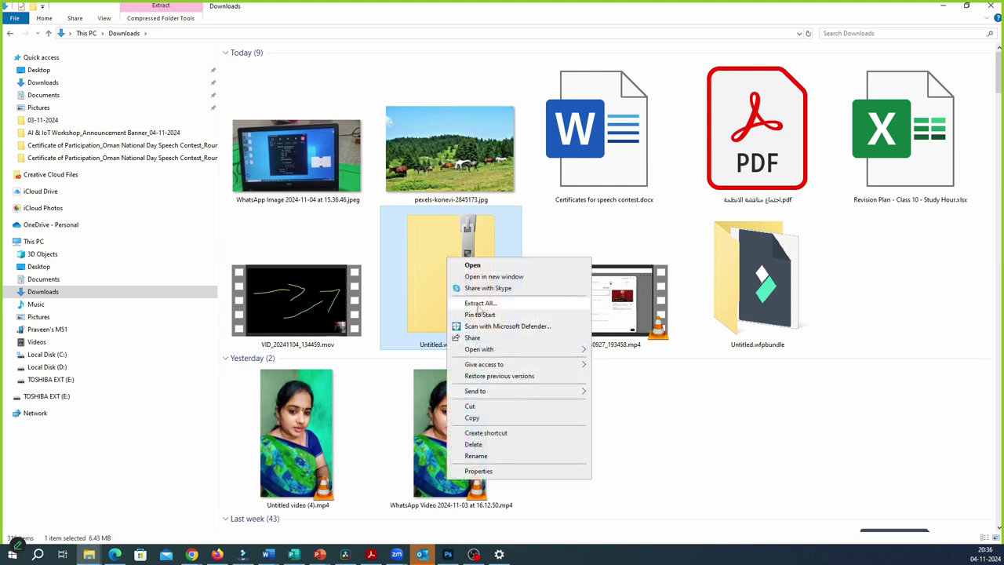
pyautogui.click(478, 304)
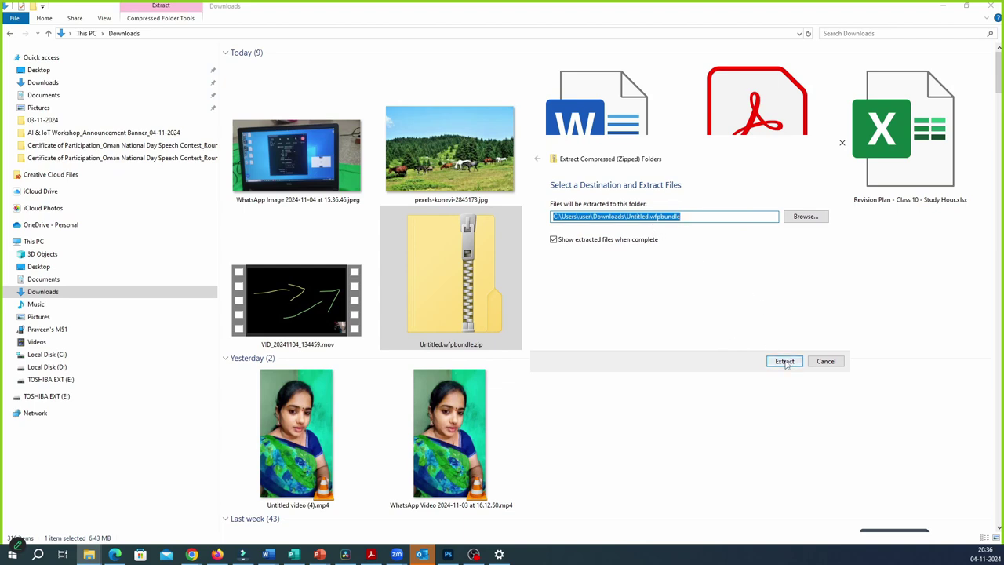
pyautogui.click(785, 361)
pyautogui.click(416, 194)
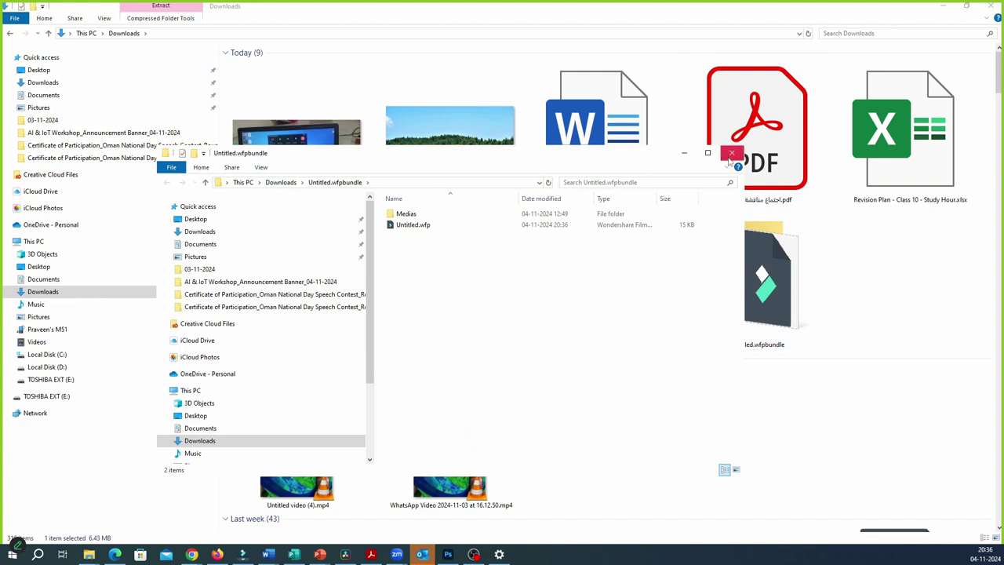
pyautogui.click(731, 154)
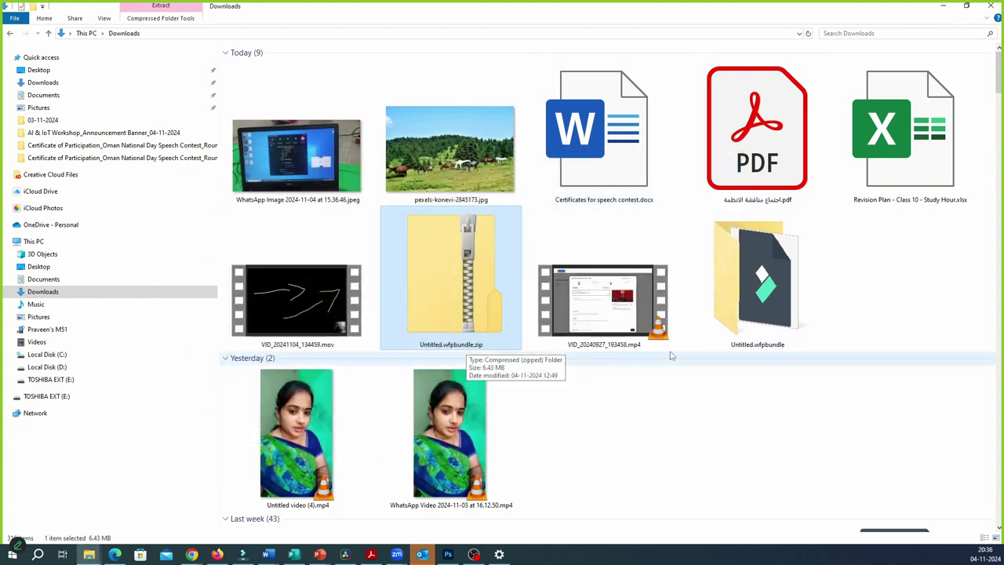
pyautogui.doubleClick(761, 296)
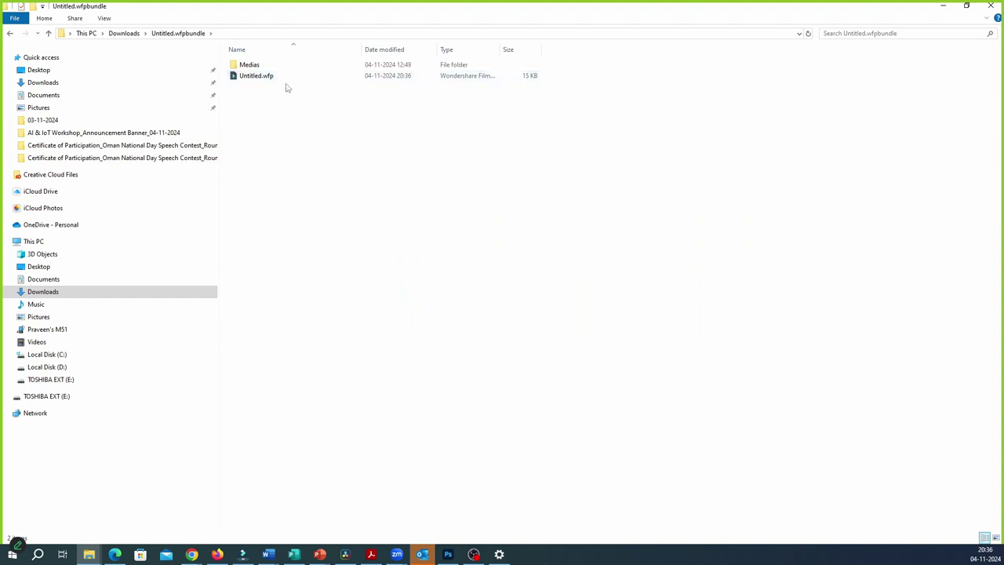
pyautogui.click(48, 33)
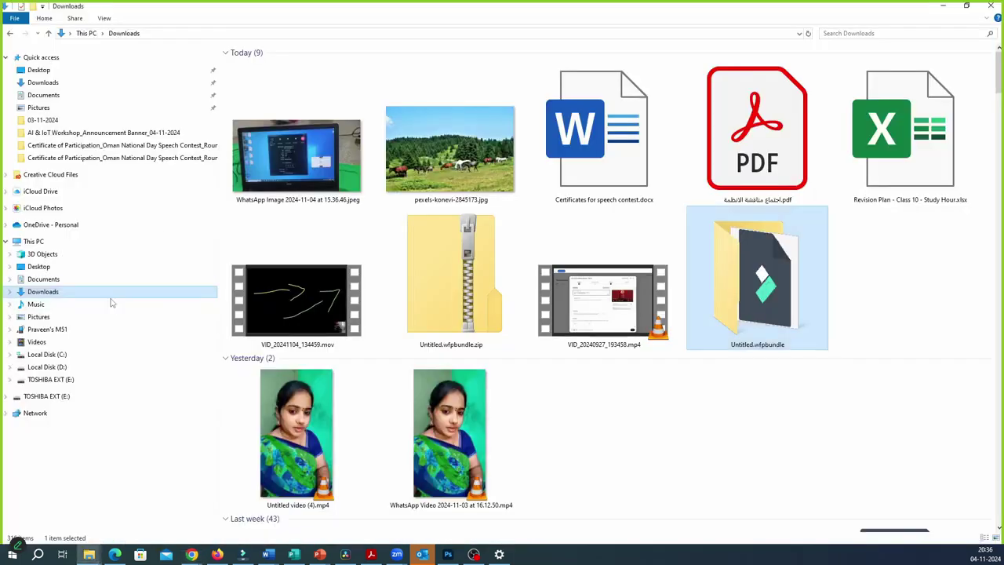
# Open the DaVinci_Resolve_19.0.3_Windows folder inside the Software folder on the TOSHIBA EXT (E:) drive.
pyautogui.click(47, 380)
pyautogui.doubleClick(258, 65)
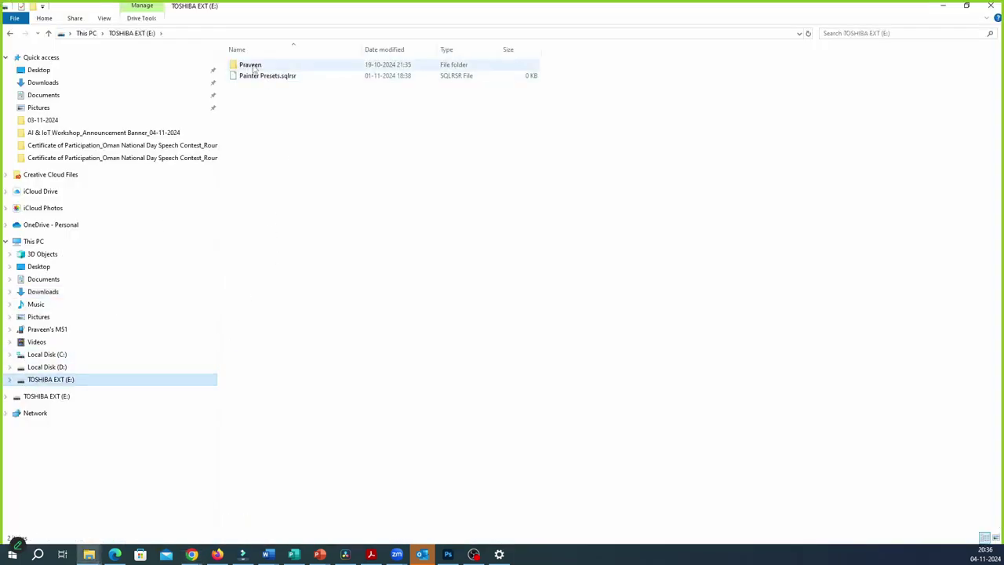
pyautogui.doubleClick(251, 130)
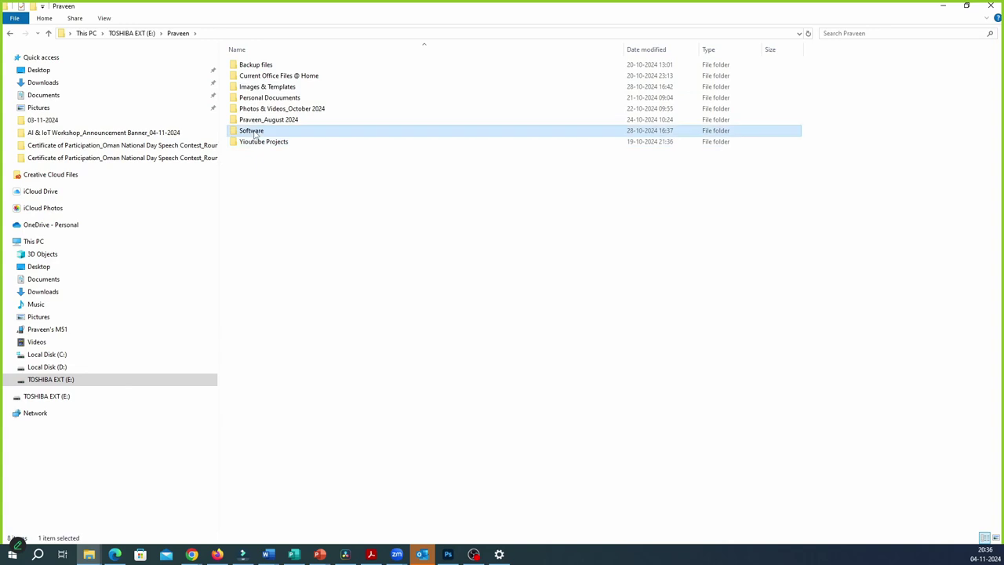
pyautogui.click(281, 67)
pyautogui.doubleClick(281, 68)
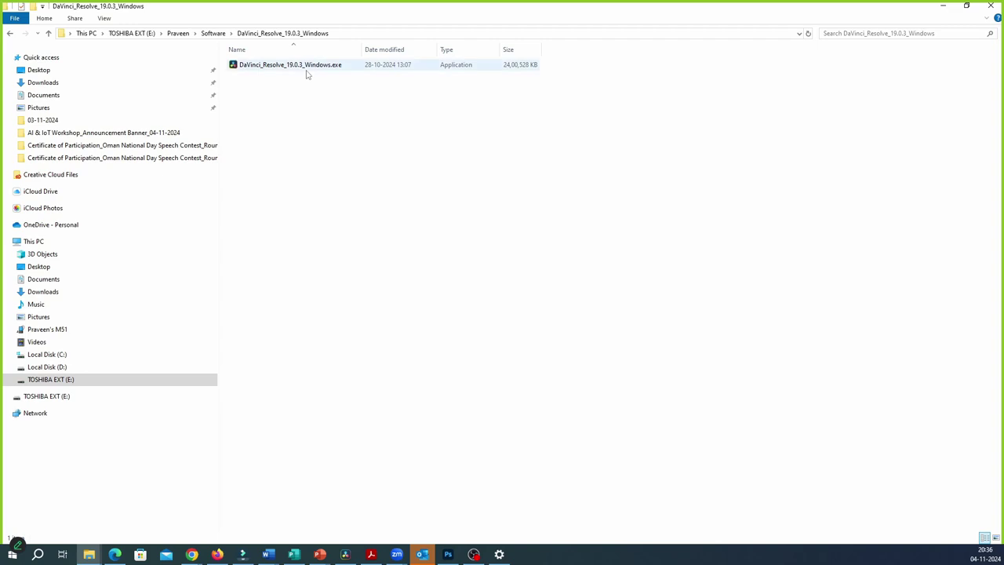
# Select the DaVinci_Resolve_19.0.3_Windows.exe installer and bring up its available file actions.
pyautogui.click(302, 68)
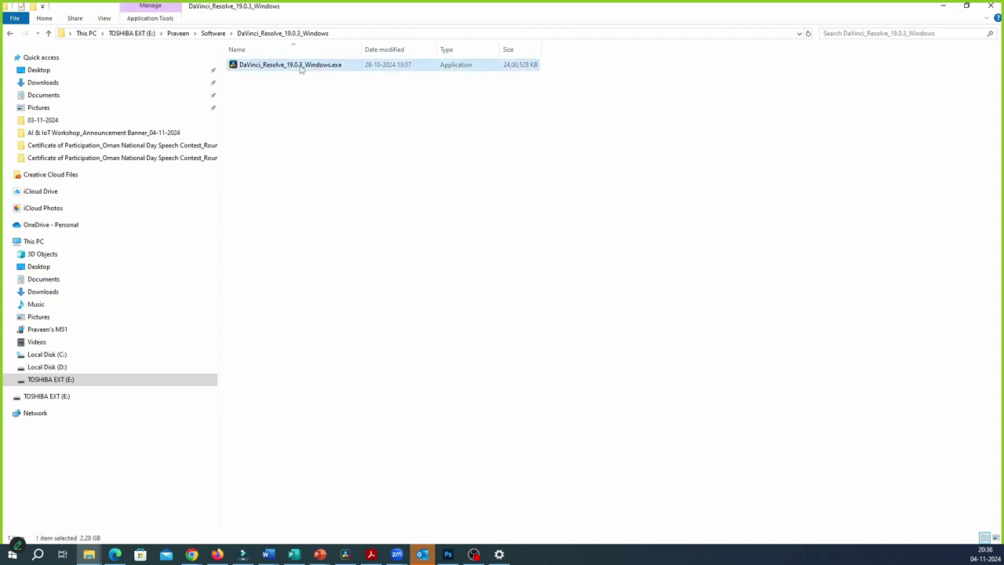
pyautogui.rightClick(301, 68)
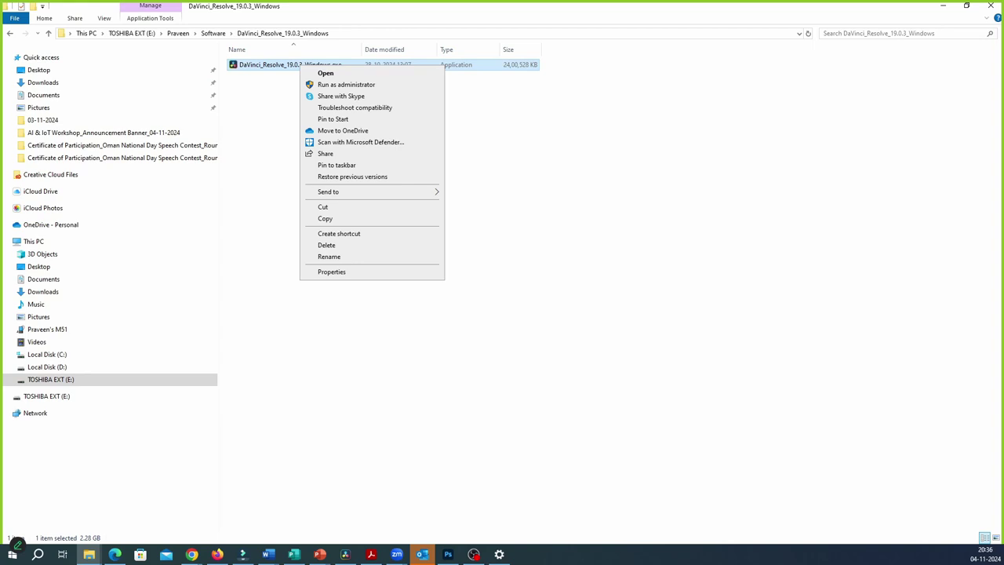
pyautogui.click(318, 229)
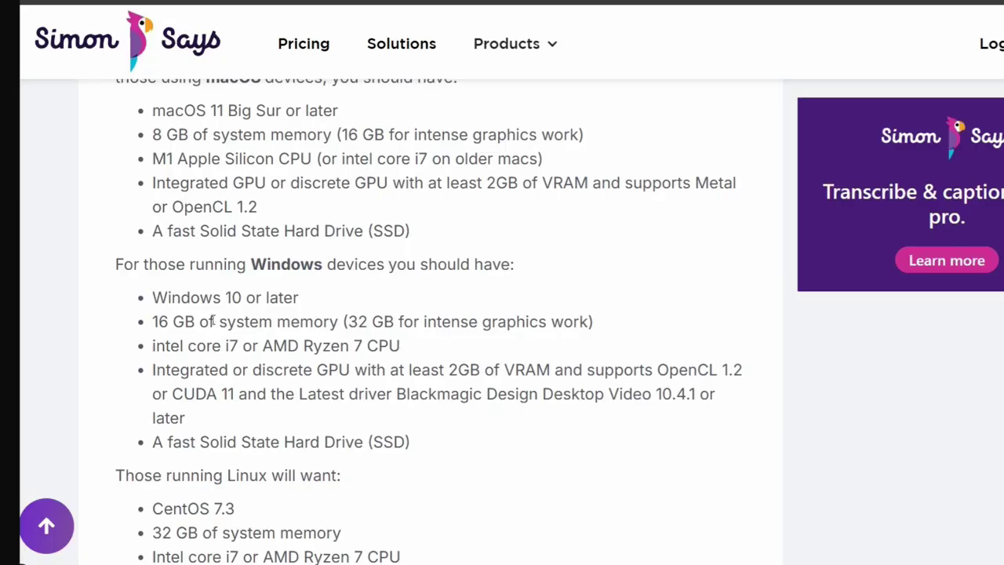
# Enlarge the Simon Says requirements page and examine the operating system and system memory requirements for Windows devices, highlighting each one.
pyautogui.hotkey('ctrl', '+')
pyautogui.hotkey('ctrl', '+')
pyautogui.hotkey('ctrl', '+')
pyautogui.scroll(-3, 383, 343)
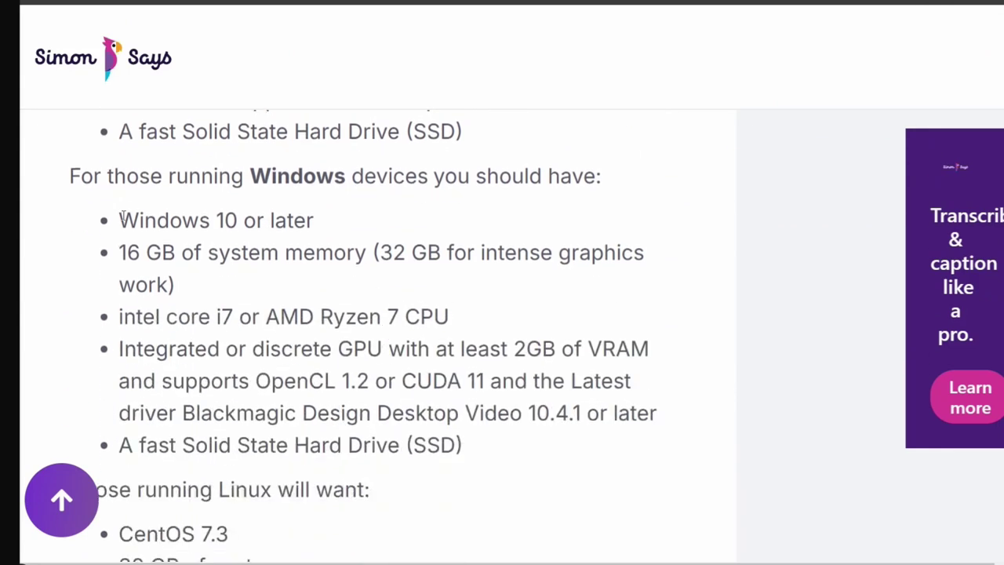
pyautogui.moveTo(120, 220); pyautogui.dragTo(237, 219)
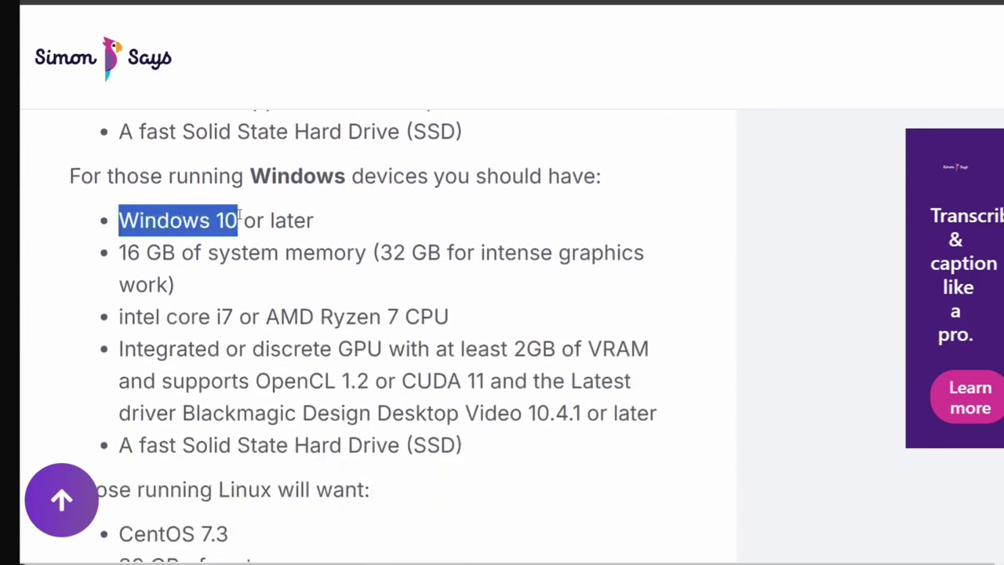
pyautogui.click(301, 218)
pyautogui.moveTo(124, 251); pyautogui.dragTo(357, 253)
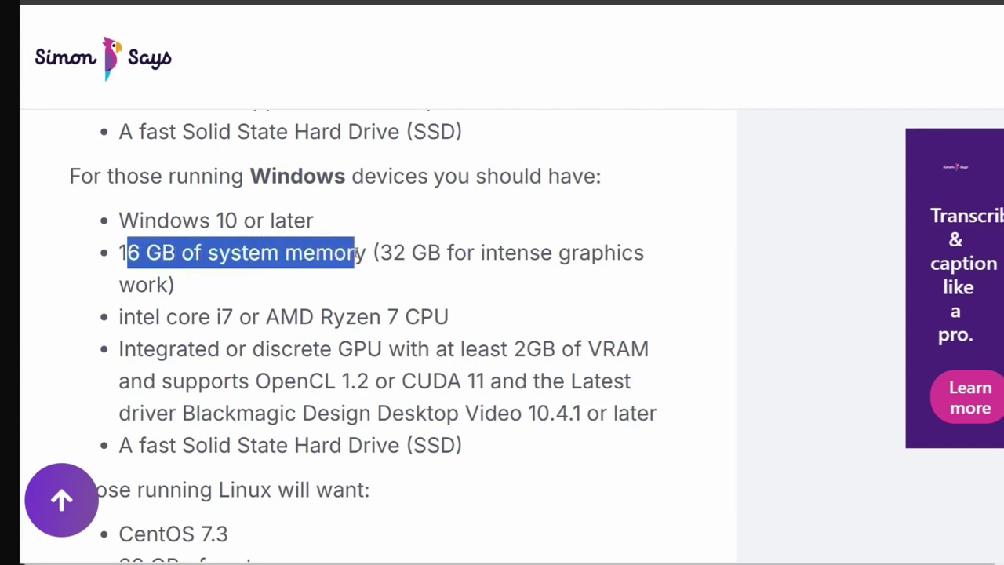
pyautogui.click(257, 259)
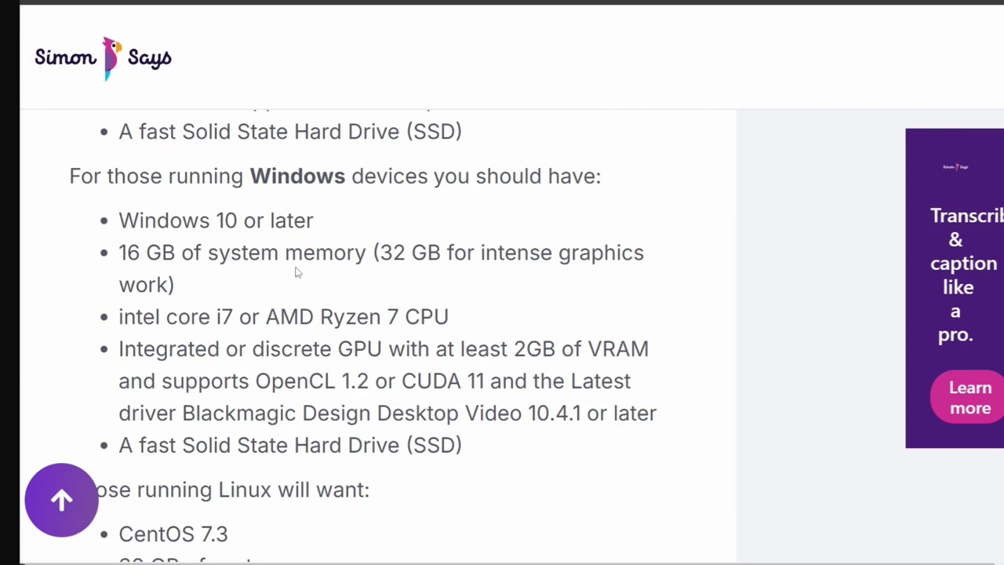
pyautogui.moveTo(124, 258); pyautogui.dragTo(251, 261)
pyautogui.click(269, 264)
# Examine the CPU, GPU memory and solid state drive requirements for Windows devices, highlighting the key words.
pyautogui.moveTo(216, 317); pyautogui.dragTo(315, 316)
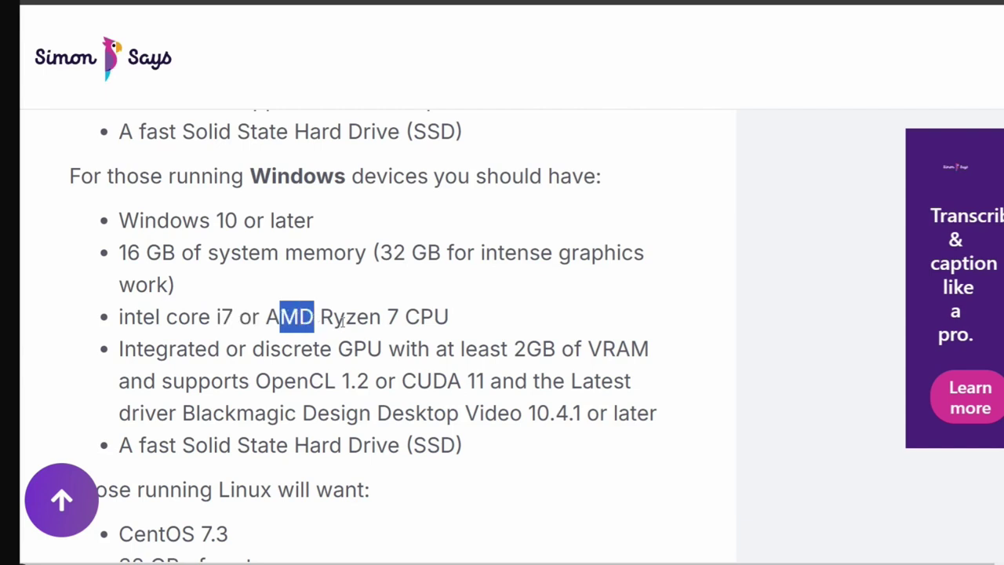
pyautogui.moveTo(454, 316); pyautogui.dragTo(314, 316)
pyautogui.click(205, 316)
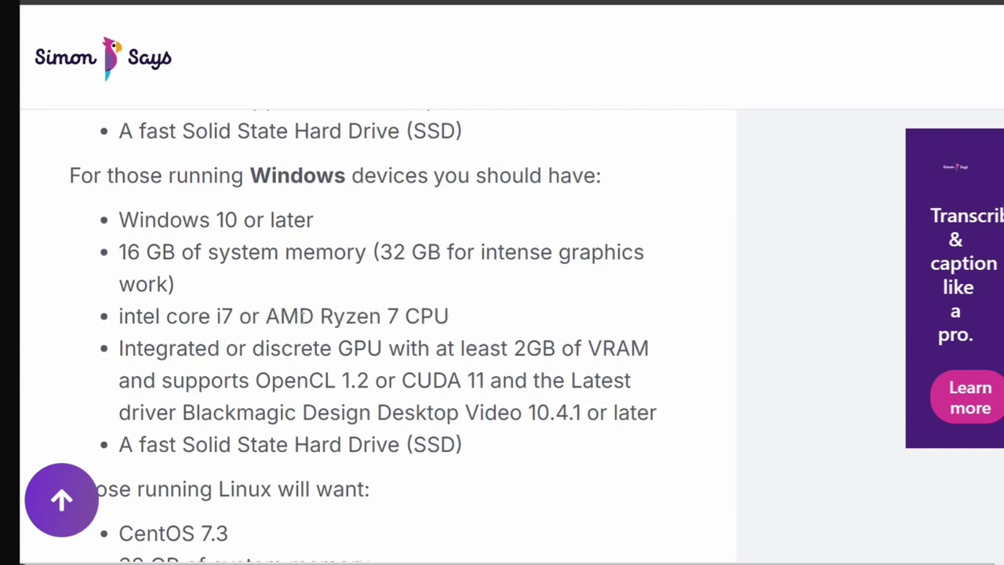
pyautogui.scroll(-1, 208, 316)
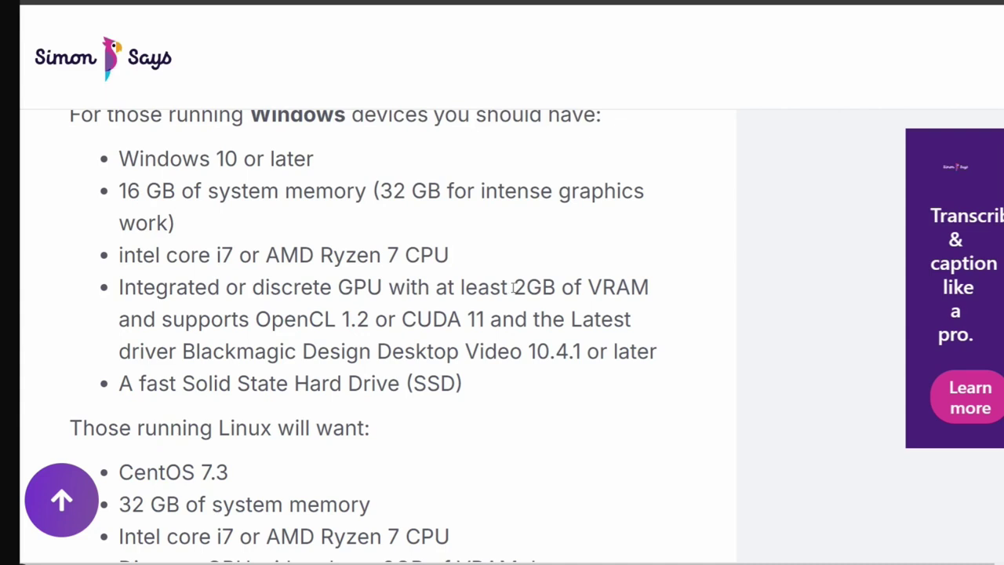
pyautogui.moveTo(516, 287); pyautogui.dragTo(555, 287)
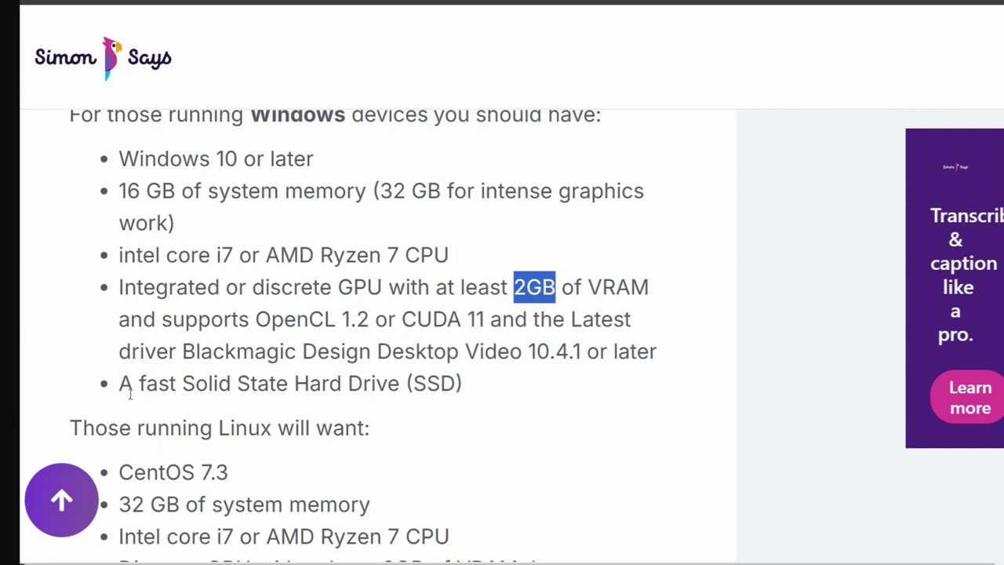
pyautogui.moveTo(463, 388); pyautogui.dragTo(121, 388)
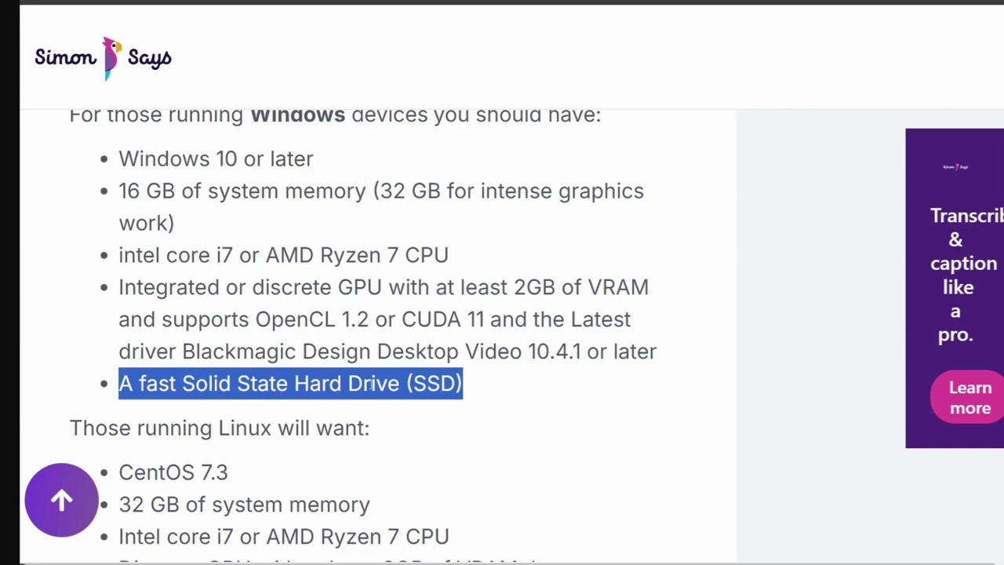
pyautogui.click(464, 383)
pyautogui.moveTo(464, 383); pyautogui.dragTo(441, 384)
pyautogui.click(425, 392)
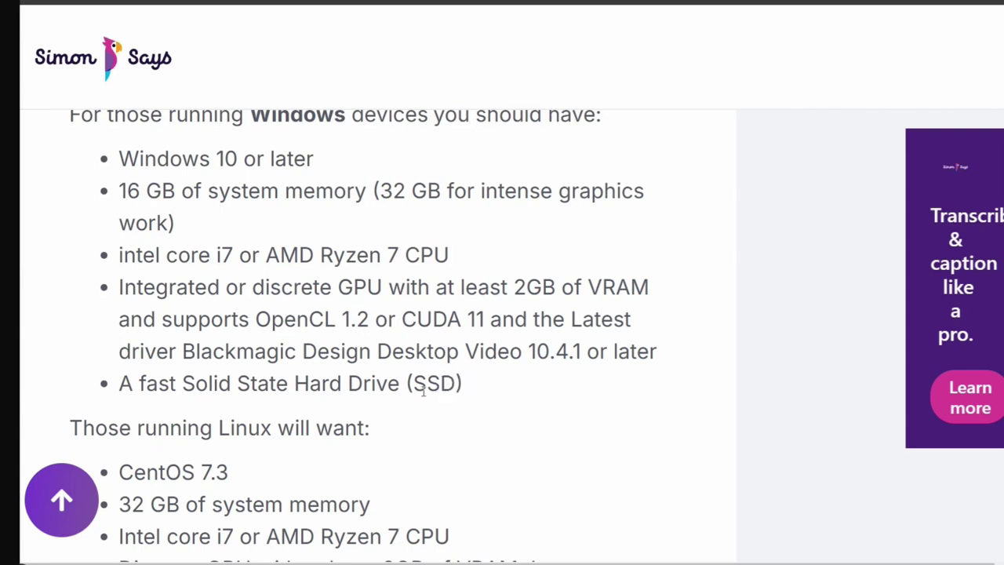